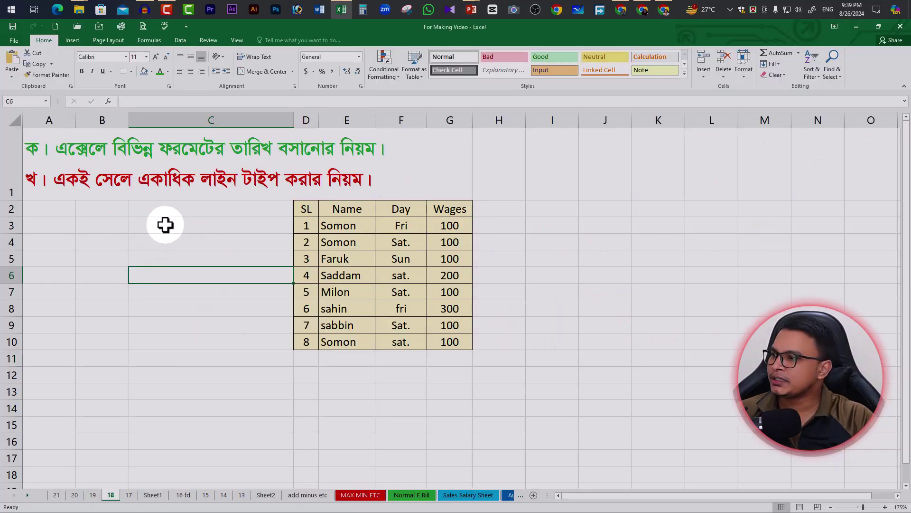
Step: Switch from the PowerPoint date-format title slide to the Excel wages worksheet
{"action": "left_click", "coordinate": [161, 225]}
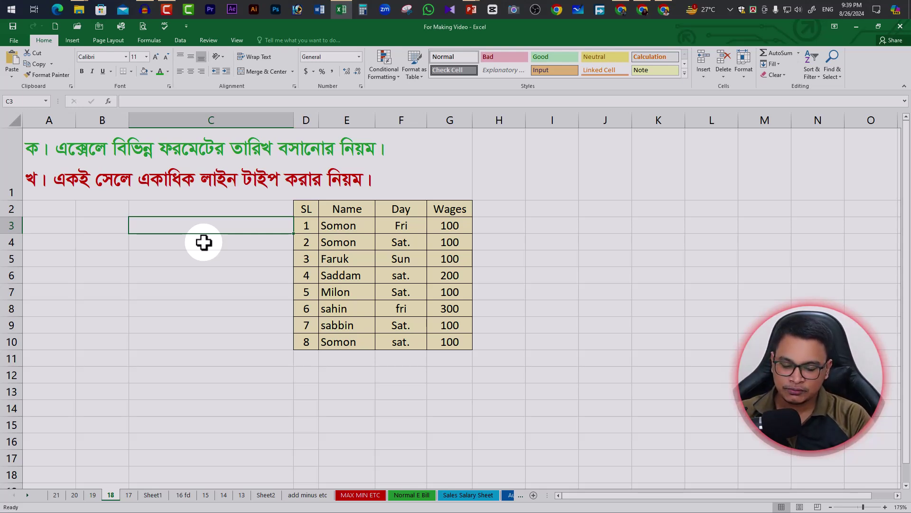
Step: Enter 26/08/2024 in cell C3, commit it, and reselect C3
{"action": "type", "text": "26/08/2024"}
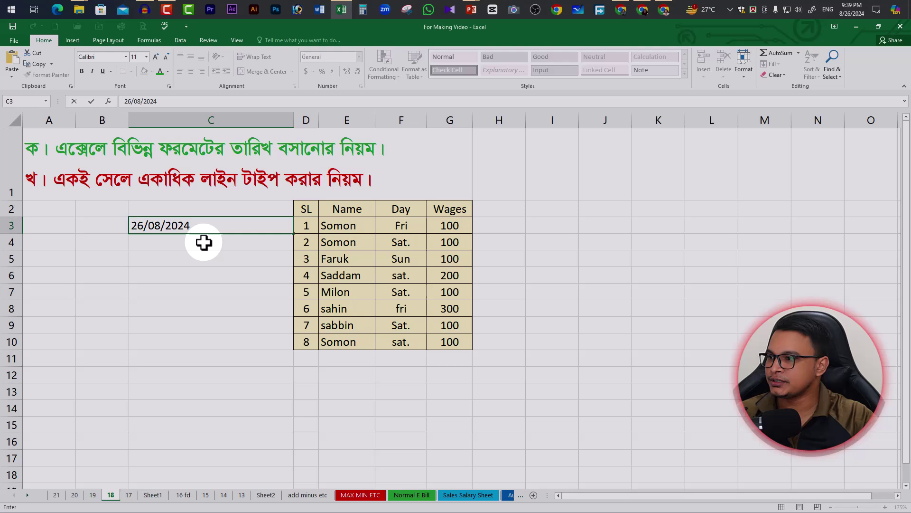
{"action": "left_click", "coordinate": [204, 243]}
{"action": "left_click", "coordinate": [195, 225]}
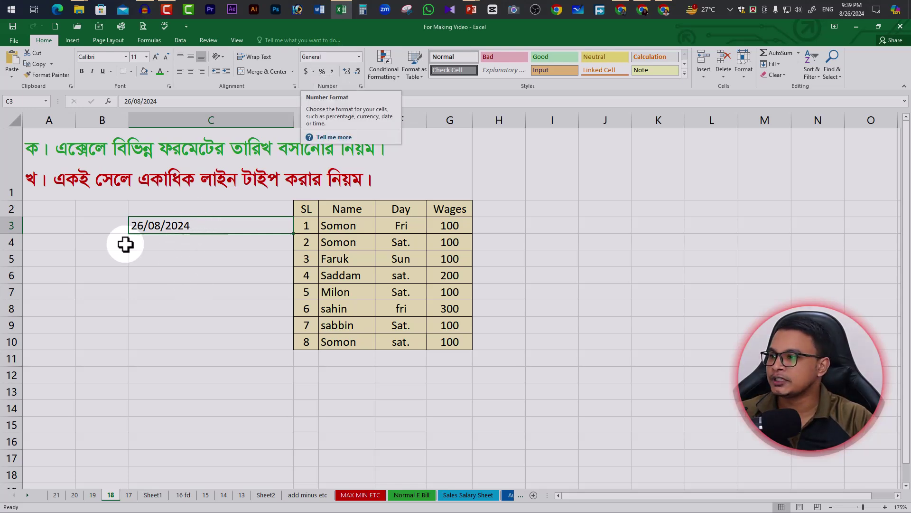
Step: Apply the Short Date number format to the 26/08/2024 date in C3
{"action": "left_click", "coordinate": [204, 260]}
{"action": "left_click", "coordinate": [204, 228]}
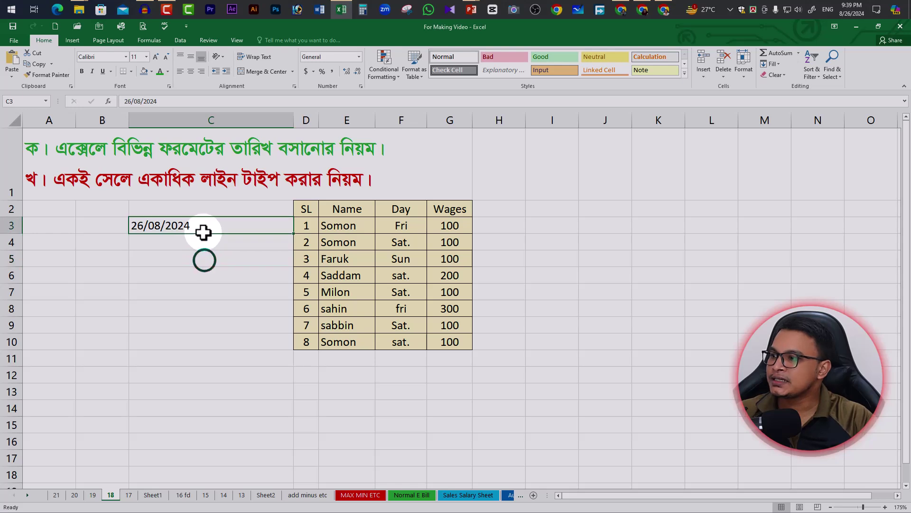
{"action": "left_click", "coordinate": [359, 57]}
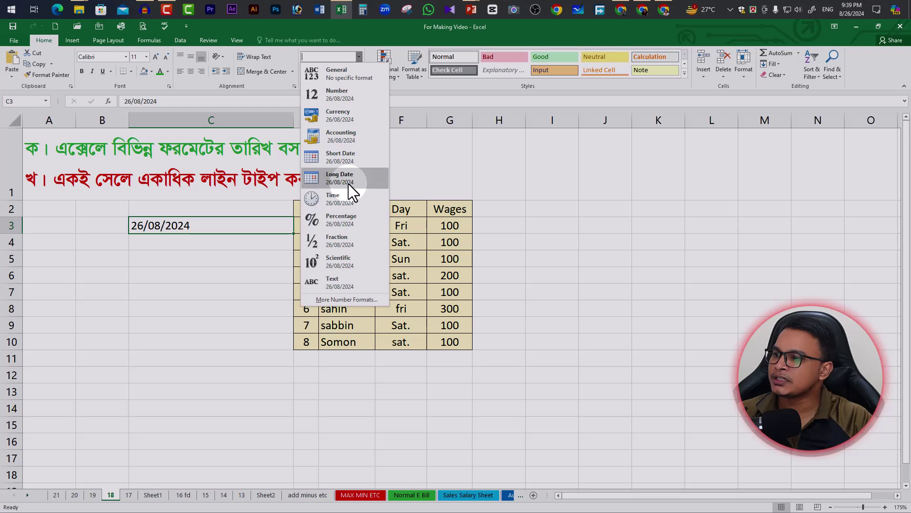
{"action": "left_click", "coordinate": [349, 157]}
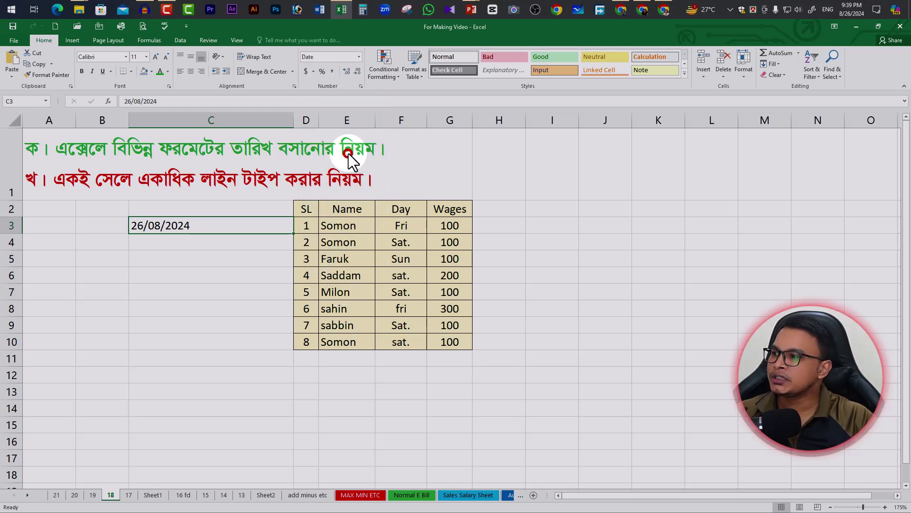
{"action": "left_click", "coordinate": [187, 274]}
{"action": "key", "text": "Up"}
{"action": "key", "text": "Up"}
{"action": "key", "text": "Up"}
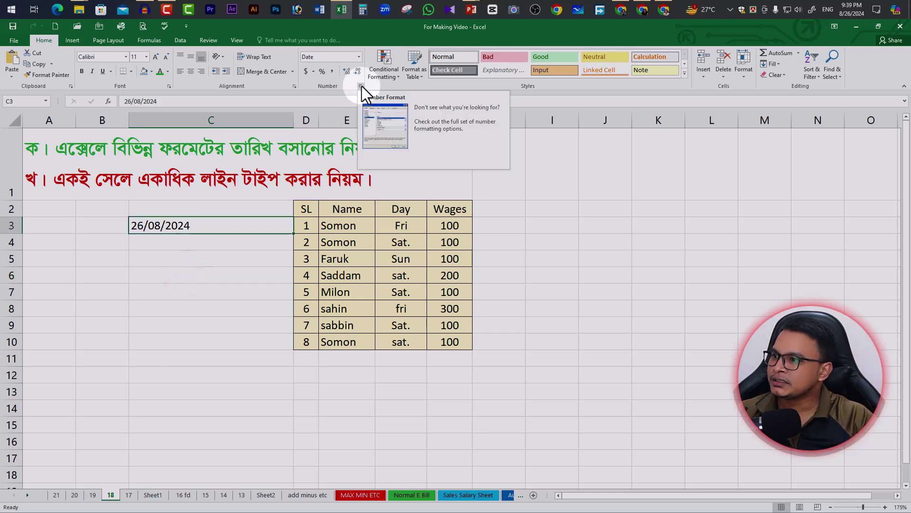
Step: Open Format Cells on the Date category and move the dialog aside to reveal the Day column
{"action": "left_click", "coordinate": [362, 86]}
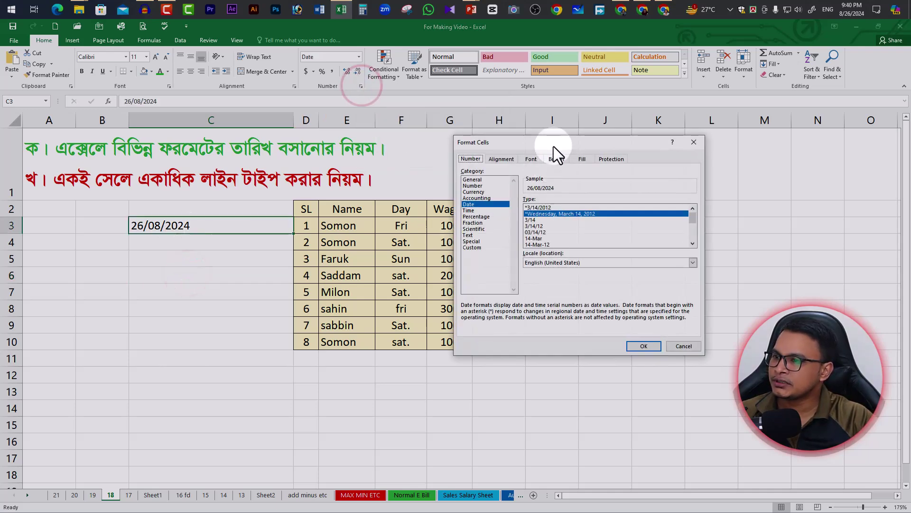
{"action": "left_click_drag", "start_coordinate": [553, 146], "coordinate": [481, 156]}
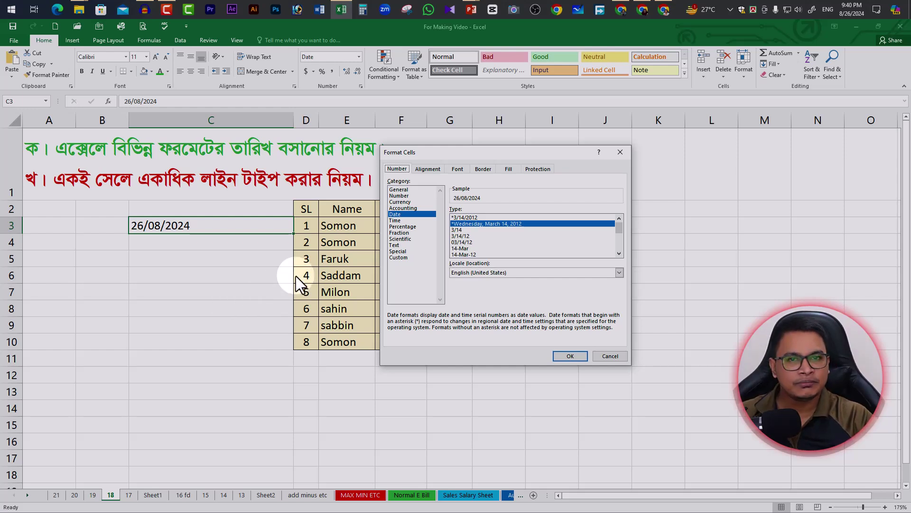
{"action": "left_click_drag", "start_coordinate": [445, 154], "coordinate": [475, 158]}
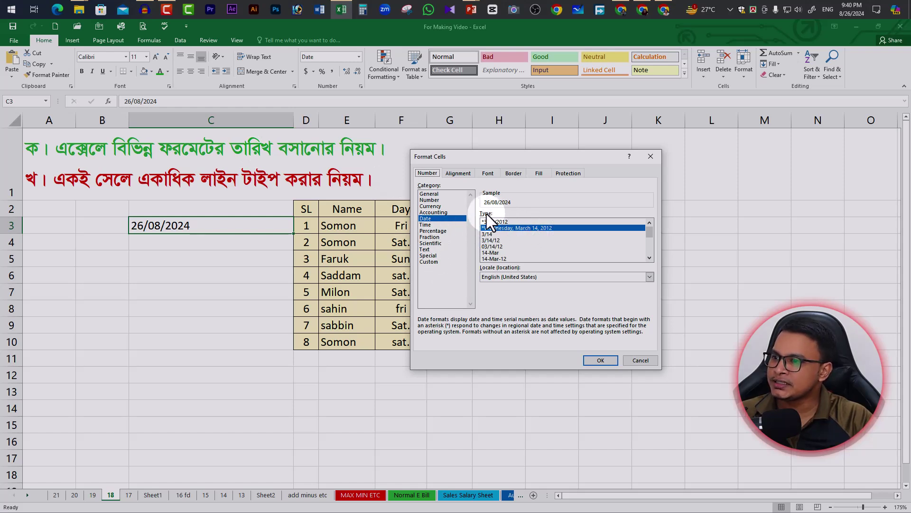
{"action": "left_click", "coordinate": [650, 233]}
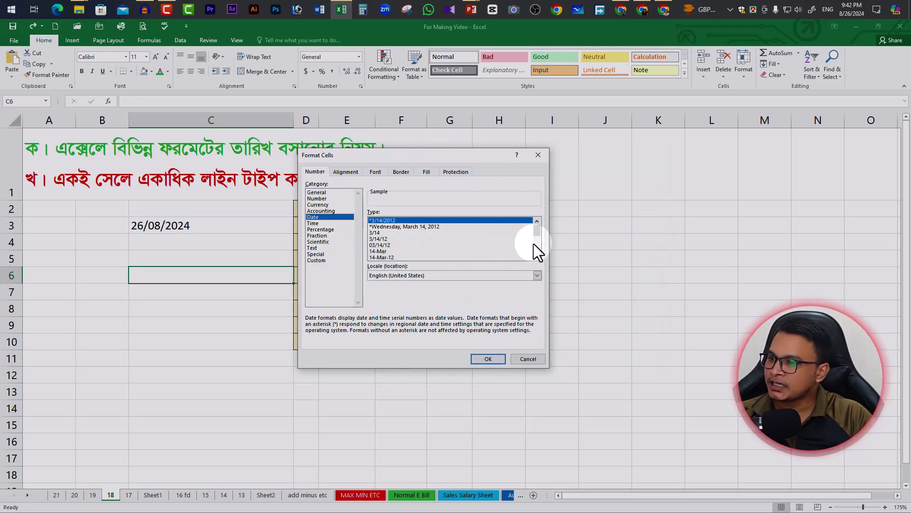
{"action": "left_click", "coordinate": [421, 226]}
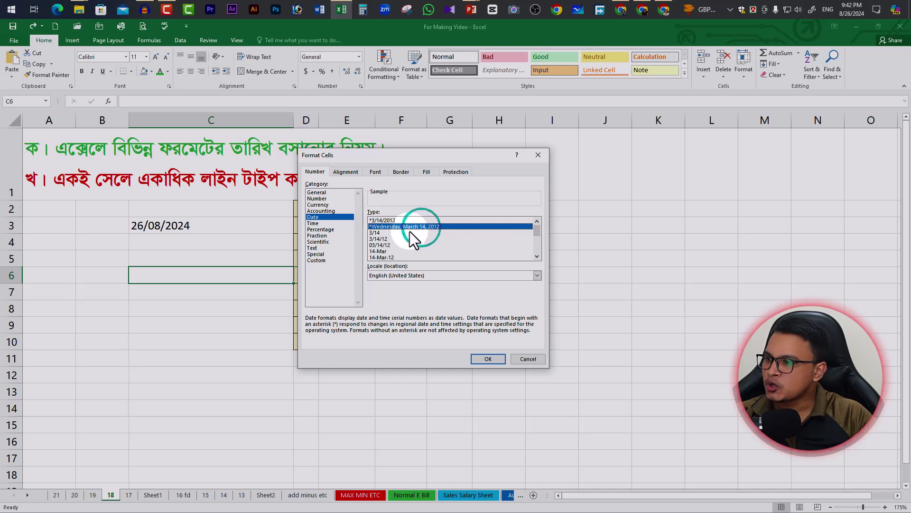
{"action": "left_click", "coordinate": [381, 244]}
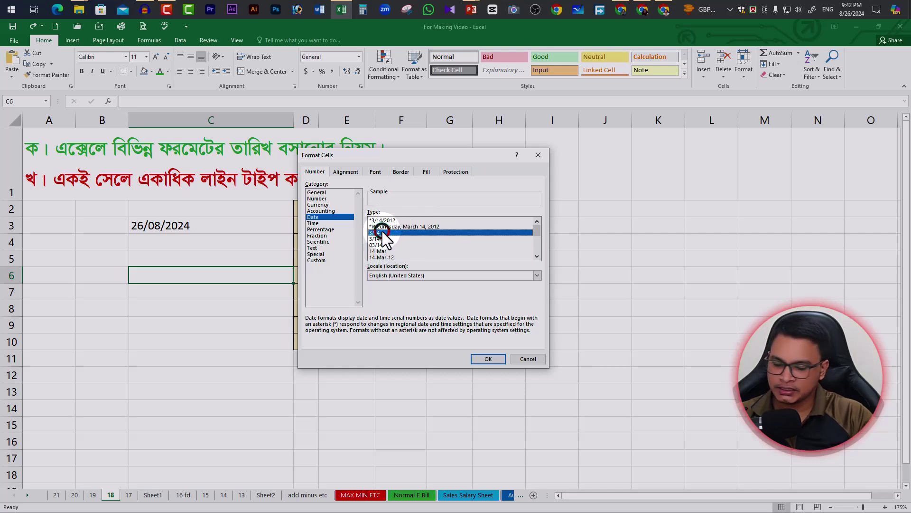
{"action": "left_click", "coordinate": [385, 238]}
{"action": "key", "text": "Down"}
{"action": "key", "text": "Down"}
{"action": "key", "text": "Down"}
{"action": "key", "text": "Down"}
{"action": "key", "text": "Down"}
{"action": "key", "text": "Down"}
{"action": "key", "text": "Down"}
{"action": "key", "text": "Down"}
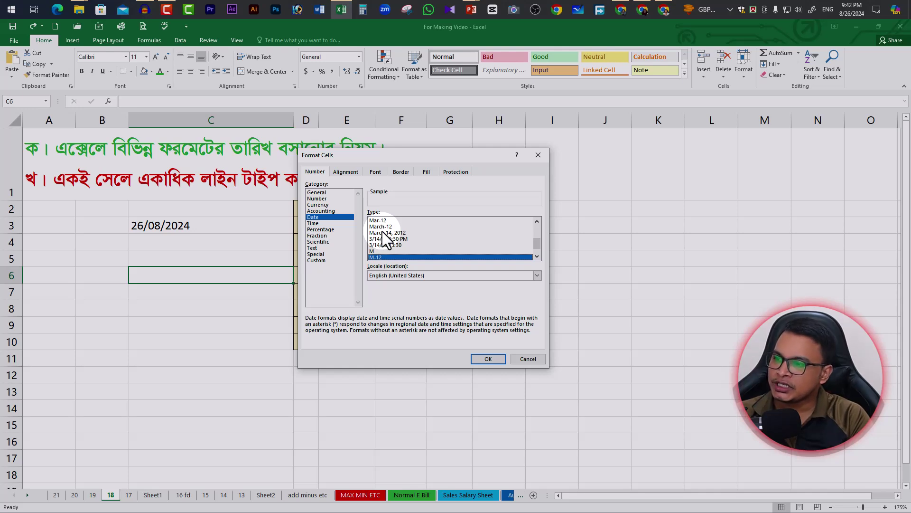
{"action": "key", "text": "Up"}
{"action": "key", "text": "Up"}
{"action": "key", "text": "Up"}
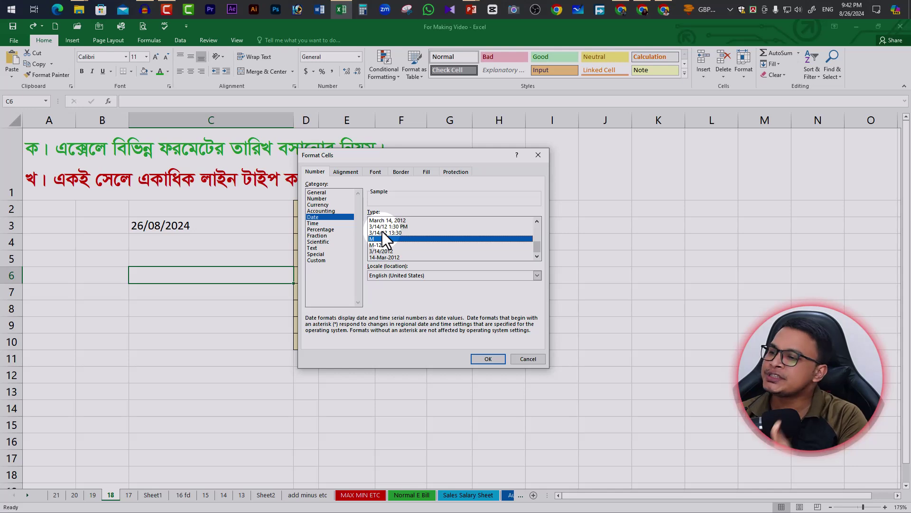
{"action": "key", "text": "Up"}
{"action": "key", "text": "Up"}
{"action": "key", "text": "Up"}
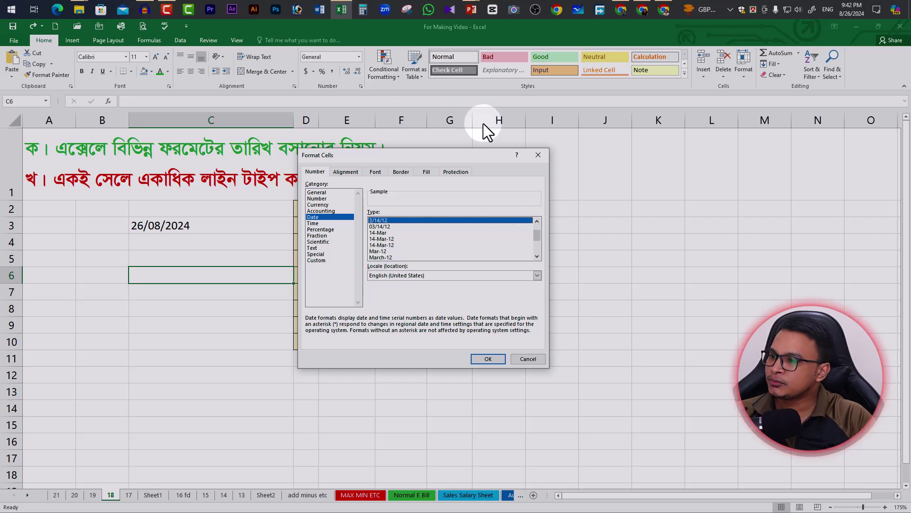
Step: Close Format Cells without changes and delete the date from C3
{"action": "left_click", "coordinate": [539, 156]}
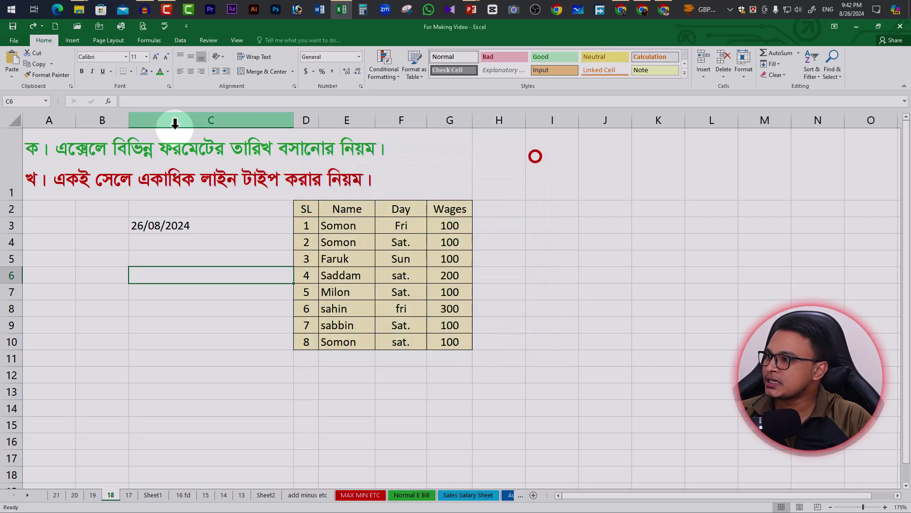
{"action": "left_click", "coordinate": [211, 226]}
{"action": "key", "text": "Delete"}
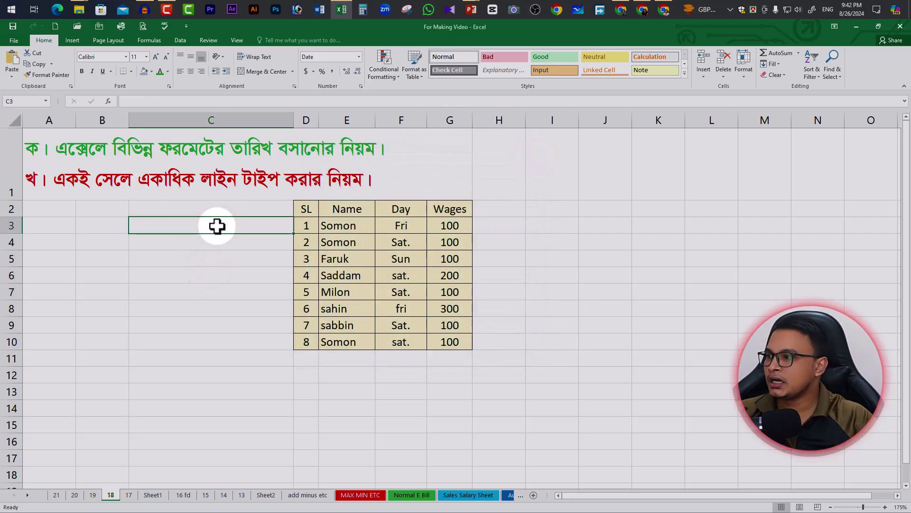
Step: Color the second line of the A1 heading green
{"action": "left_click", "coordinate": [107, 189]}
{"action": "double_click", "coordinate": [26, 179]}
{"action": "left_click_drag", "start_coordinate": [26, 179], "coordinate": [374, 195]}
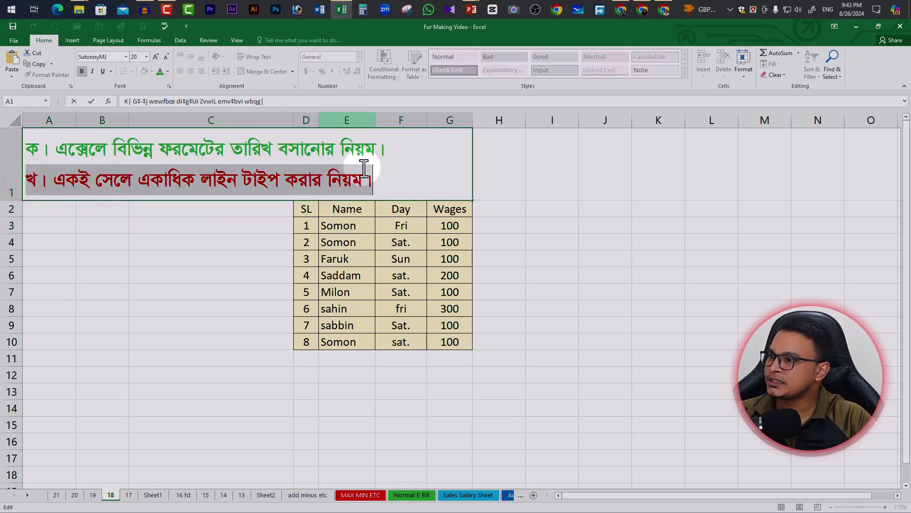
{"action": "left_click", "coordinate": [160, 72]}
{"action": "left_click", "coordinate": [232, 314]}
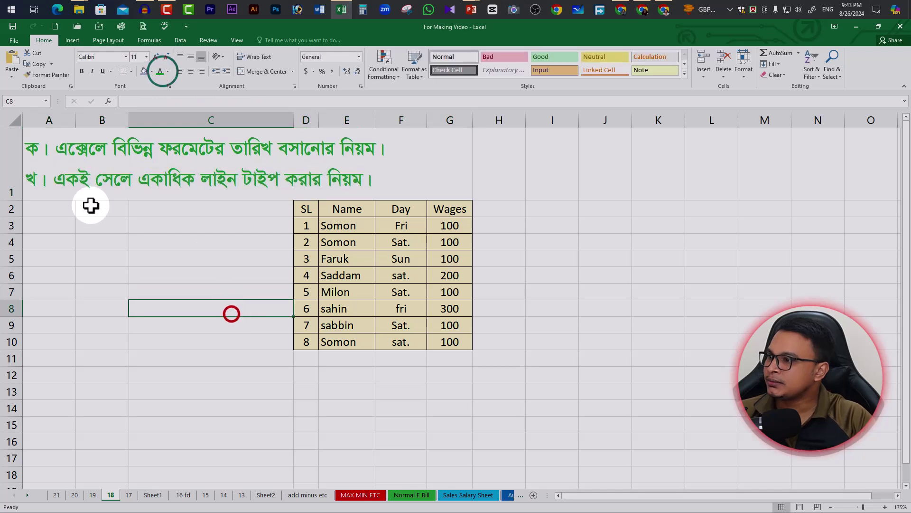
Step: Widen column B and reselect cell B3
{"action": "left_click", "coordinate": [105, 226]}
{"action": "left_click_drag", "start_coordinate": [129, 122], "coordinate": [159, 122]}
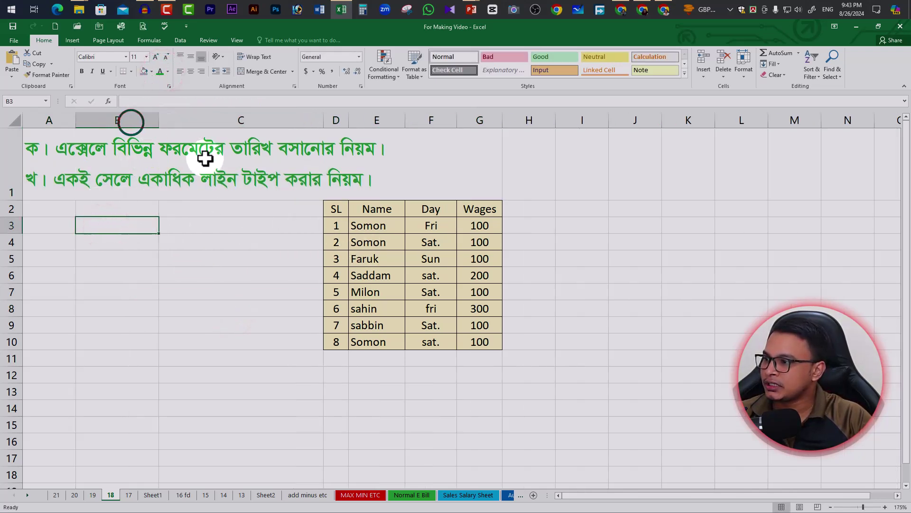
{"action": "left_click", "coordinate": [138, 271]}
{"action": "left_click", "coordinate": [131, 224]}
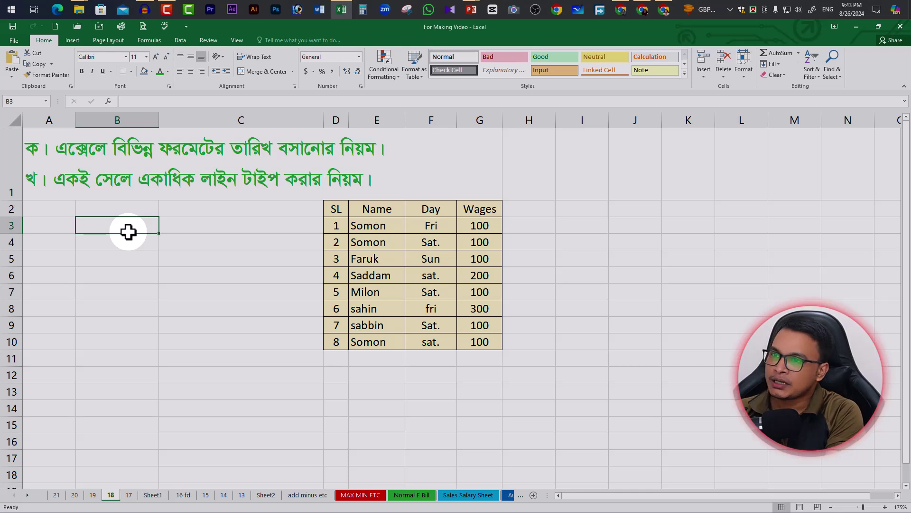
Step: Set B3 to SutonnyMJ and enter 'একই সেলে একাধিক লাইন টাইপ করার নিয়ম।'
{"action": "left_click", "coordinate": [126, 57]}
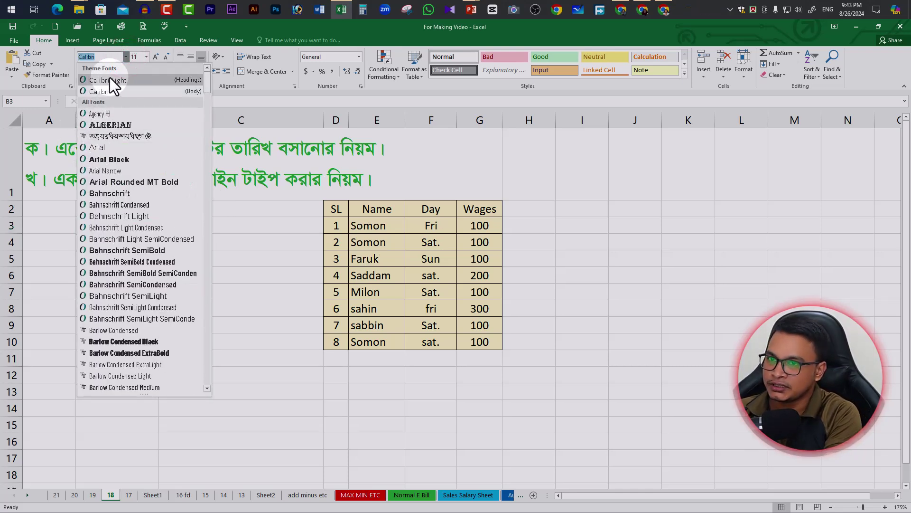
{"action": "type", "text": "SutonnyMJ"}
{"action": "key", "text": "Return"}
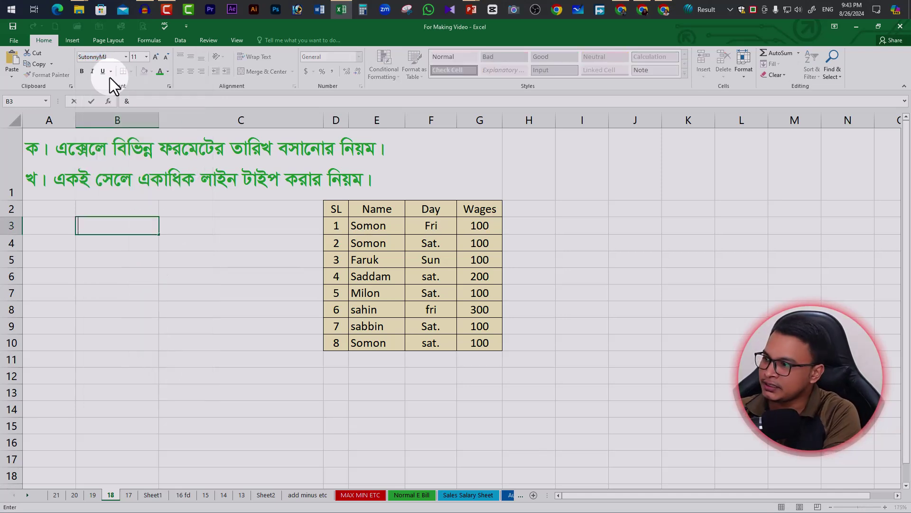
{"action": "type", "text": "GKB †m‡"}
{"action": "type", "text": "j GKvwaK j"}
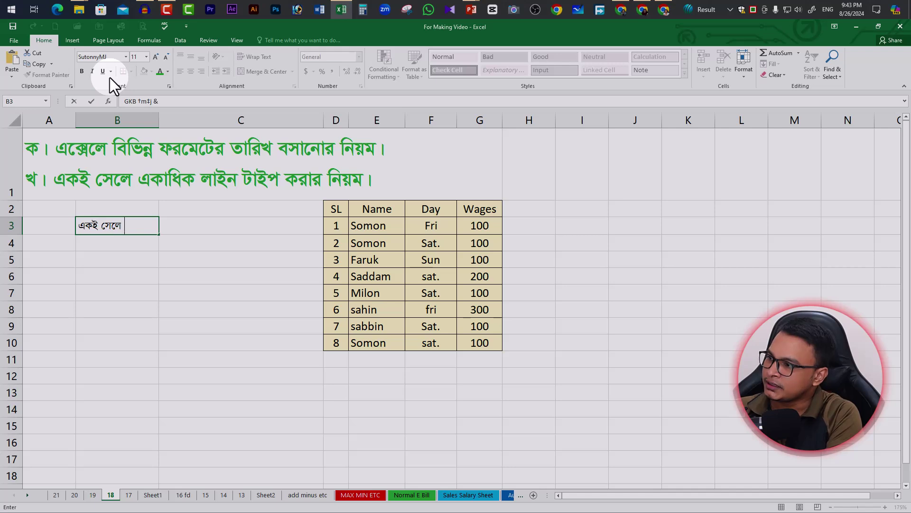
{"action": "type", "text": "vBb"}
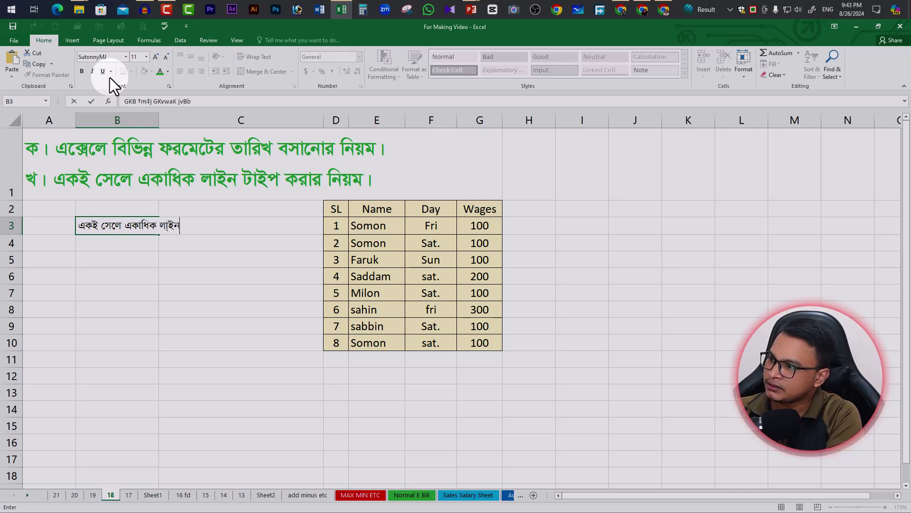
{"action": "type", "text": " UvBc Kivi"}
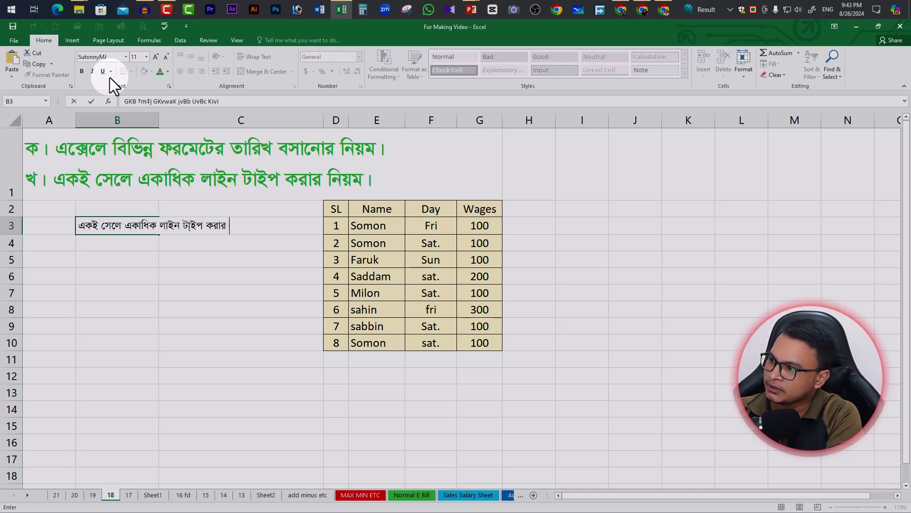
{"action": "type", "text": " wbqg|"}
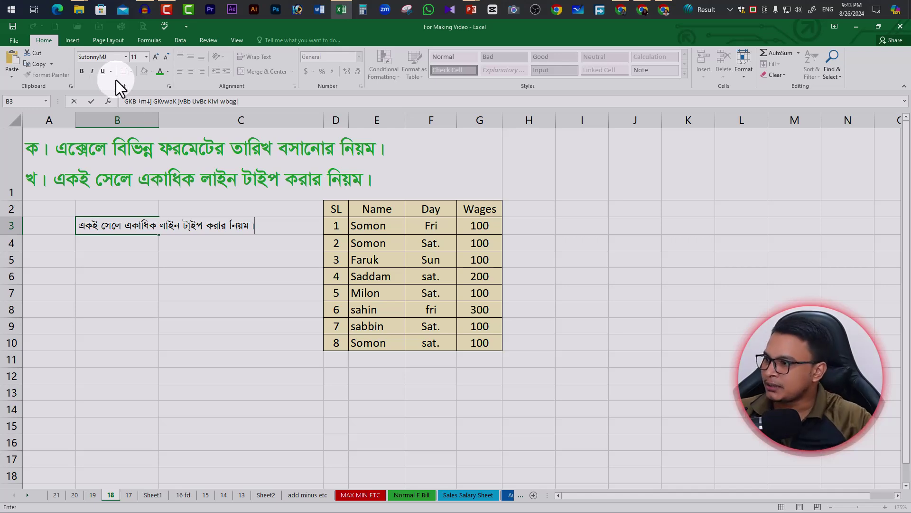
{"action": "left_click", "coordinate": [175, 276]}
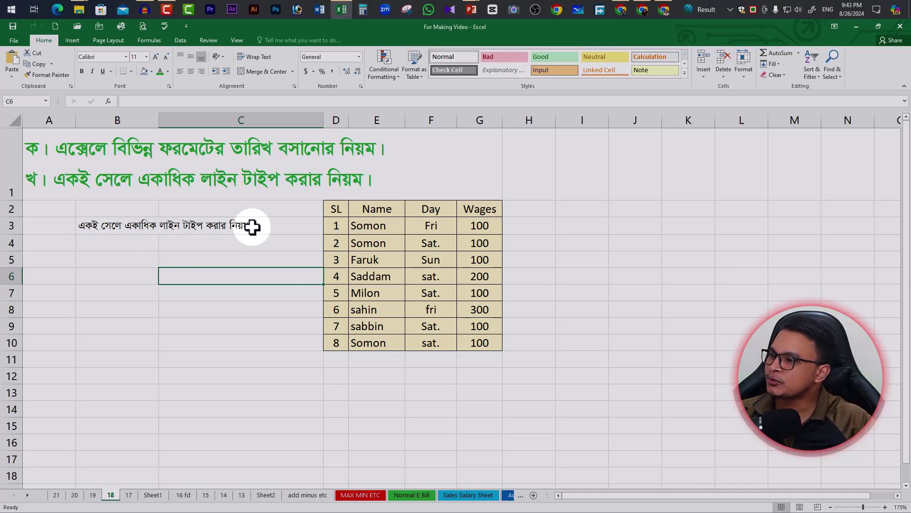
{"action": "left_click", "coordinate": [146, 272]}
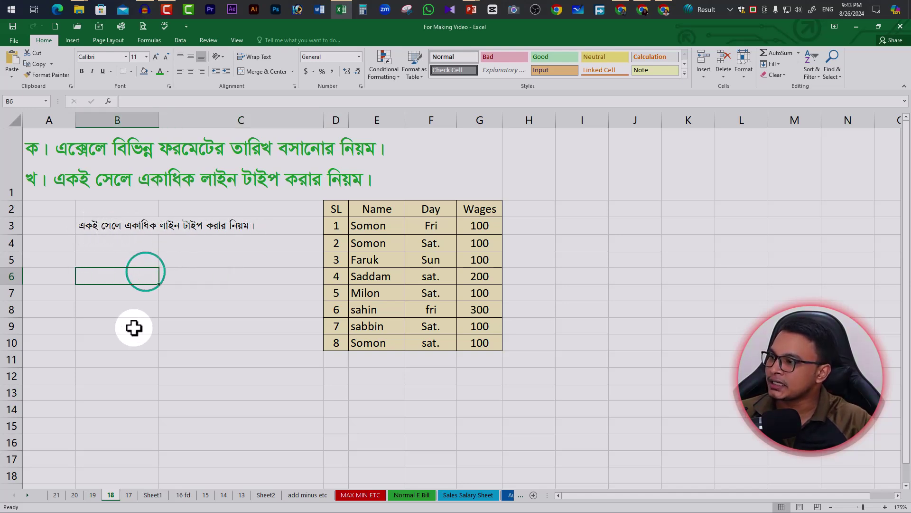
Step: Apply Wrap Text to B3 so its Bengali sentence spans three lines
{"action": "left_click", "coordinate": [230, 299]}
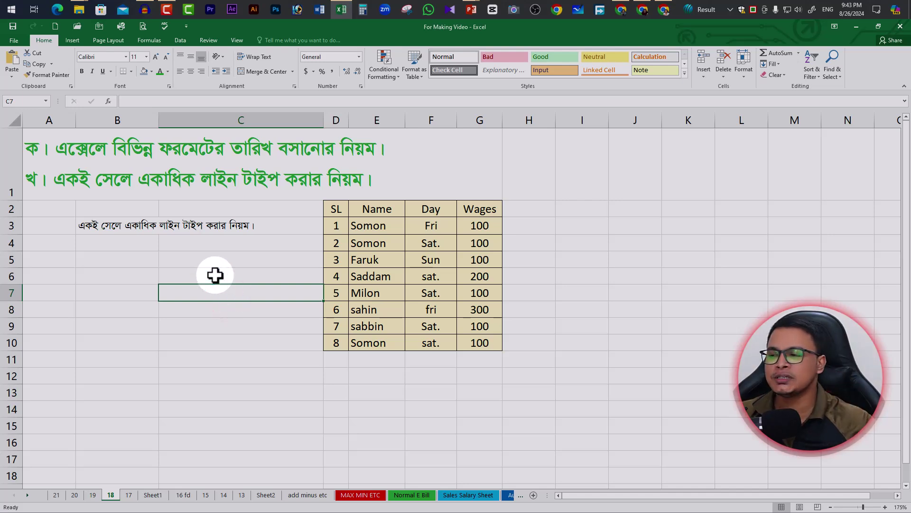
{"action": "left_click", "coordinate": [111, 227]}
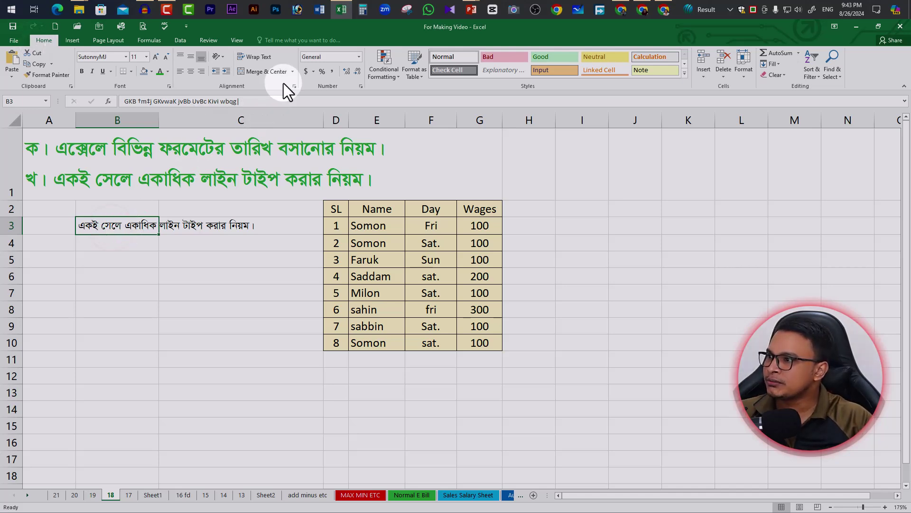
{"action": "left_click", "coordinate": [261, 59]}
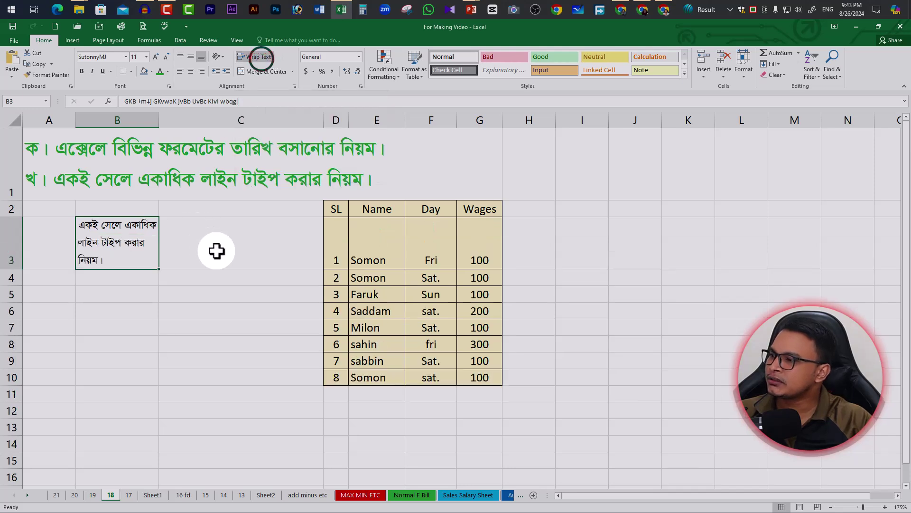
{"action": "left_click", "coordinate": [222, 302]}
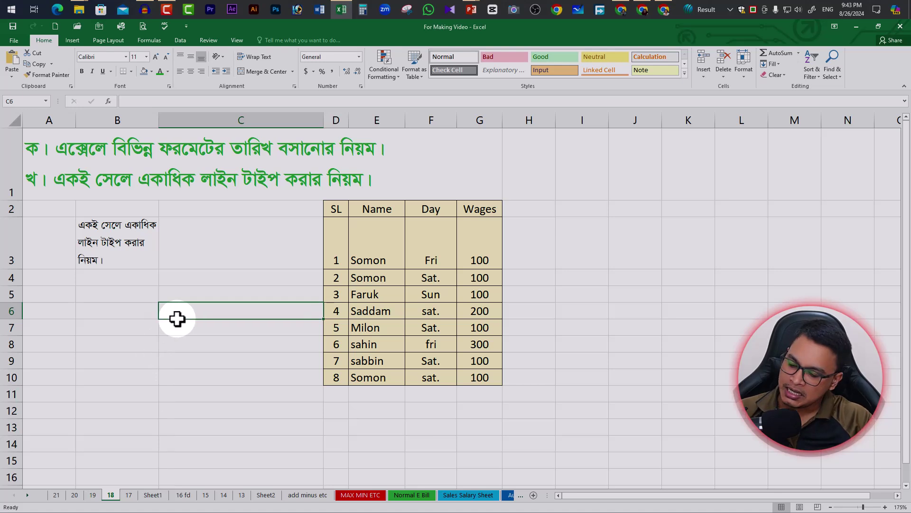
Step: Undo the wrap and insert an Alt+Enter line break after 'একাধিক' in B3
{"action": "key", "text": "ctrl+z"}
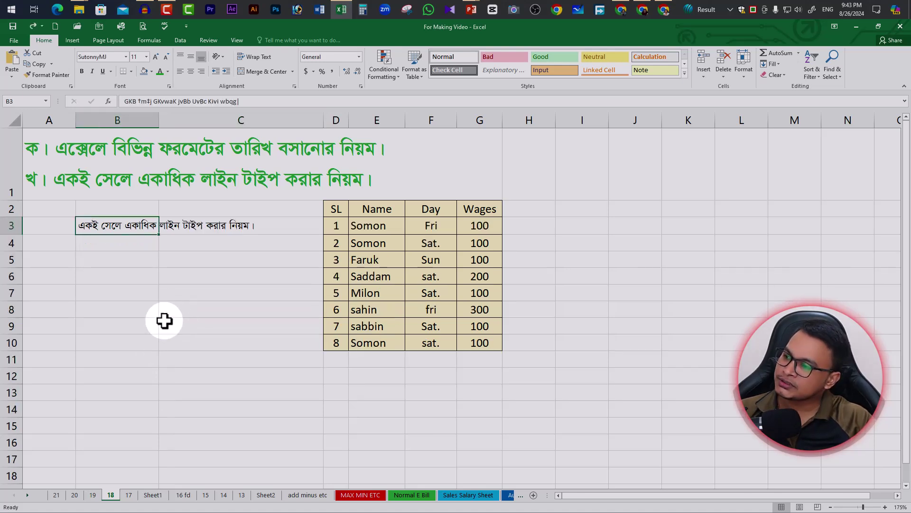
{"action": "double_click", "coordinate": [143, 229]}
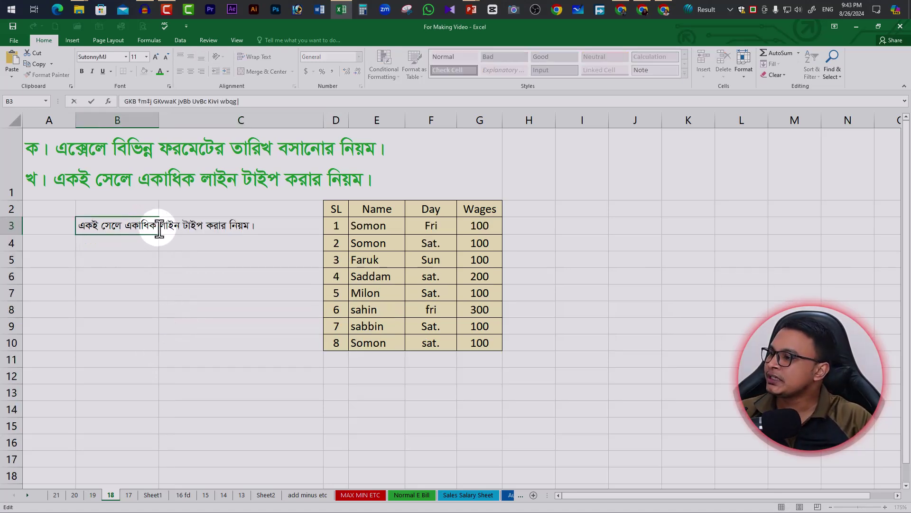
{"action": "left_click", "coordinate": [156, 226]}
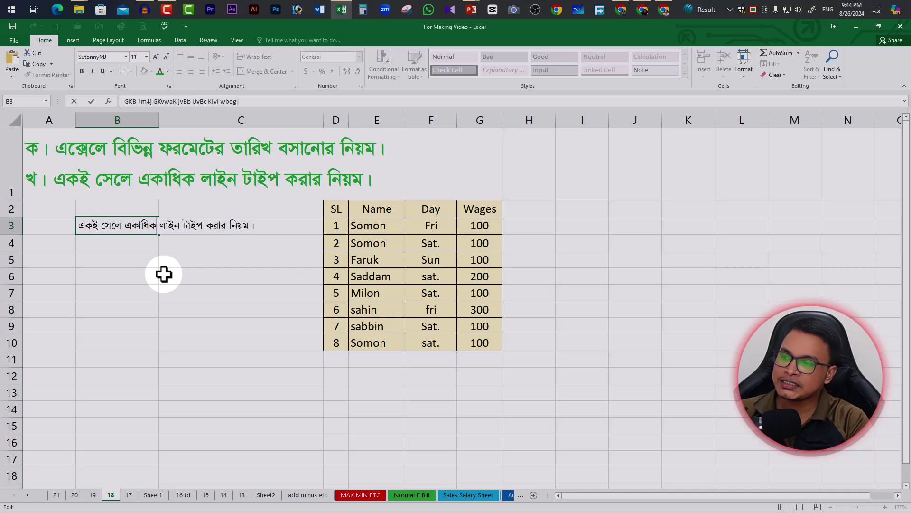
{"action": "key", "text": "Return"}
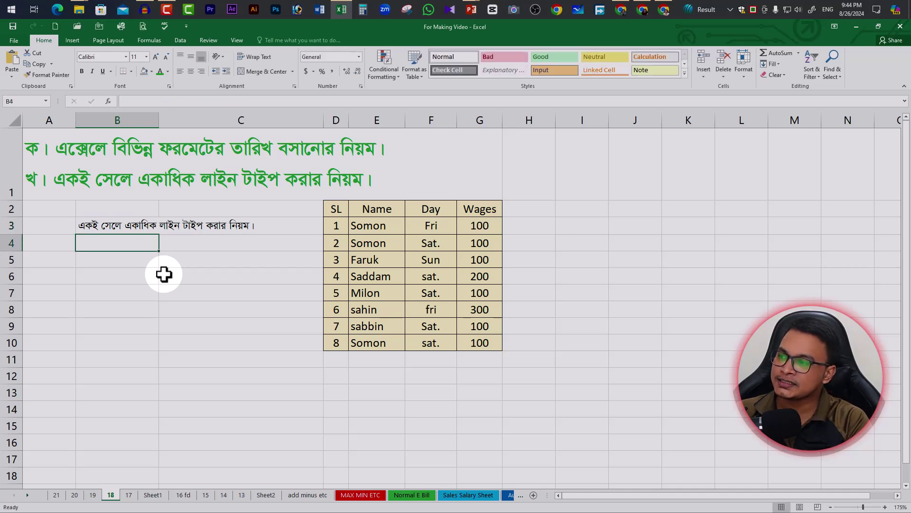
{"action": "double_click", "coordinate": [157, 225]}
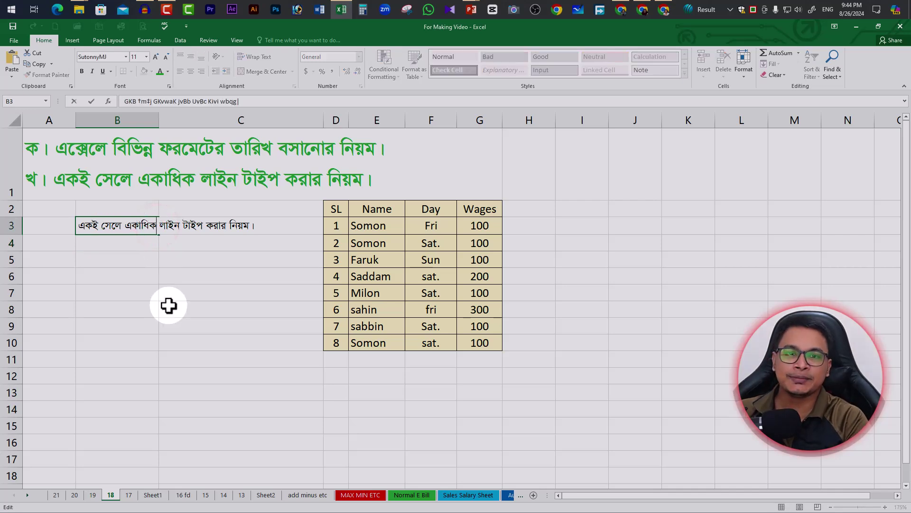
{"action": "key", "text": "alt"}
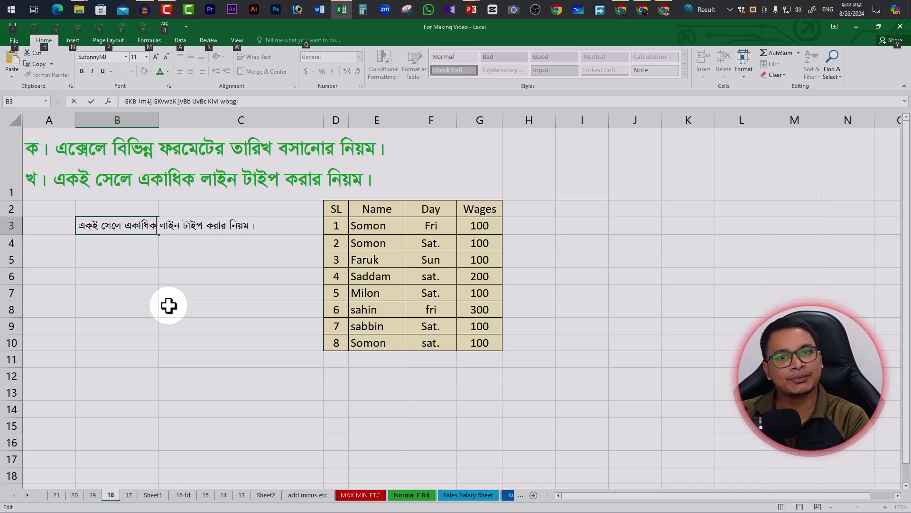
{"action": "key", "text": "alt+Return"}
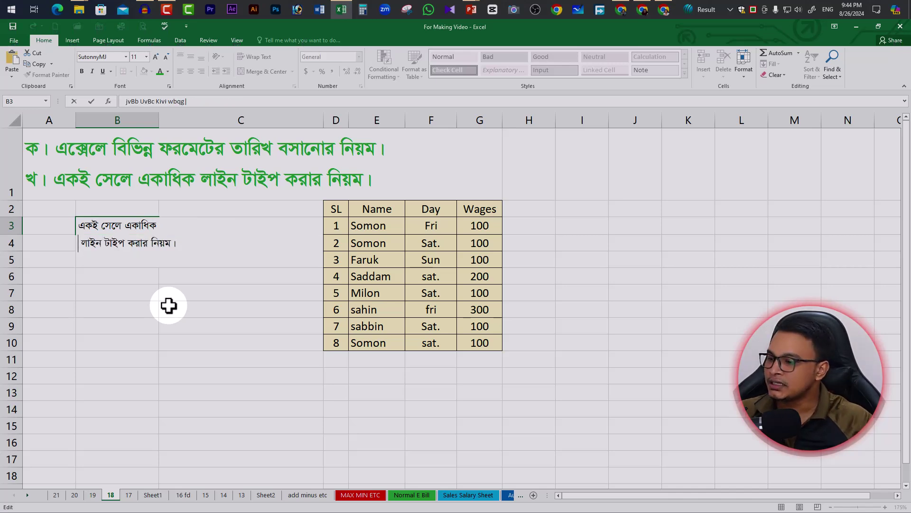
Step: Commit B3's edit and drag row 3's lower border up to shorten it
{"action": "left_click_drag", "start_coordinate": [165, 294], "coordinate": [167, 284]}
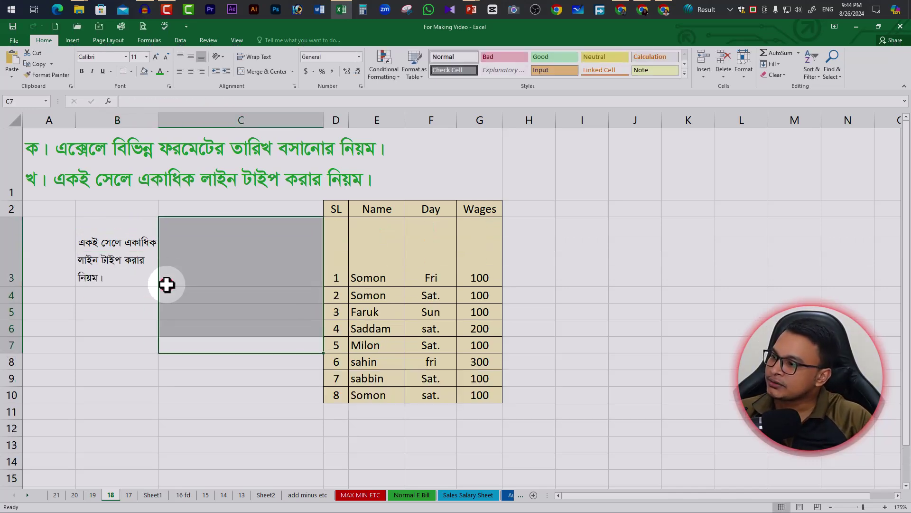
{"action": "left_click", "coordinate": [126, 299]}
{"action": "double_click", "coordinate": [98, 223]}
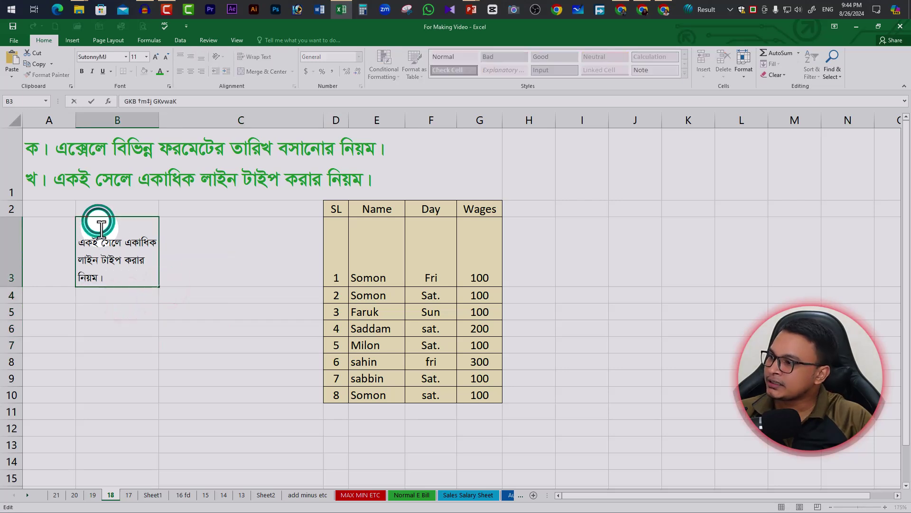
{"action": "left_click", "coordinate": [19, 281]}
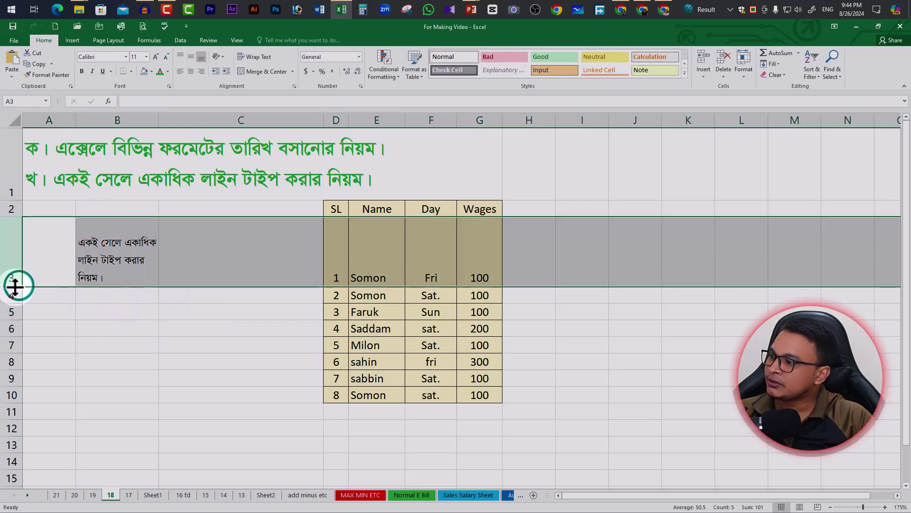
{"action": "left_click_drag", "start_coordinate": [18, 286], "coordinate": [13, 275]}
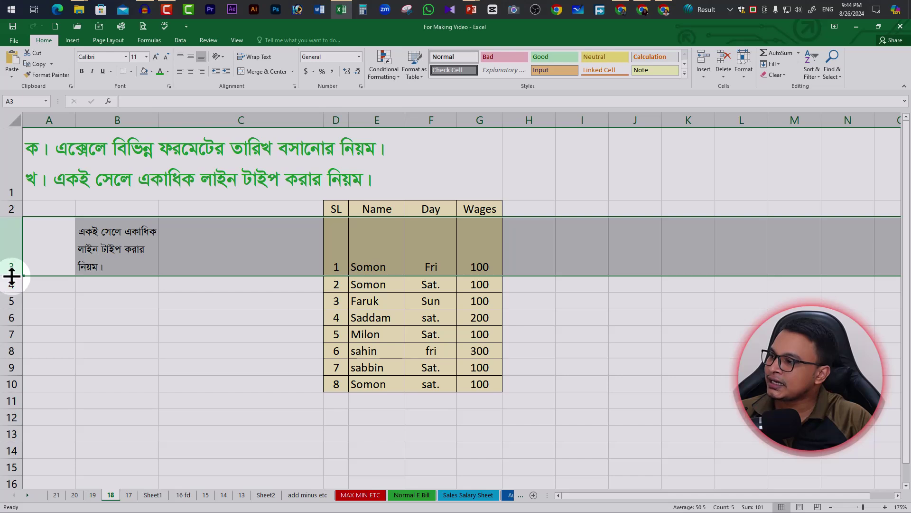
{"action": "left_click", "coordinate": [163, 325]}
Step: Begin editing empty cell B4, removing a stray & character
{"action": "left_click", "coordinate": [206, 241]}
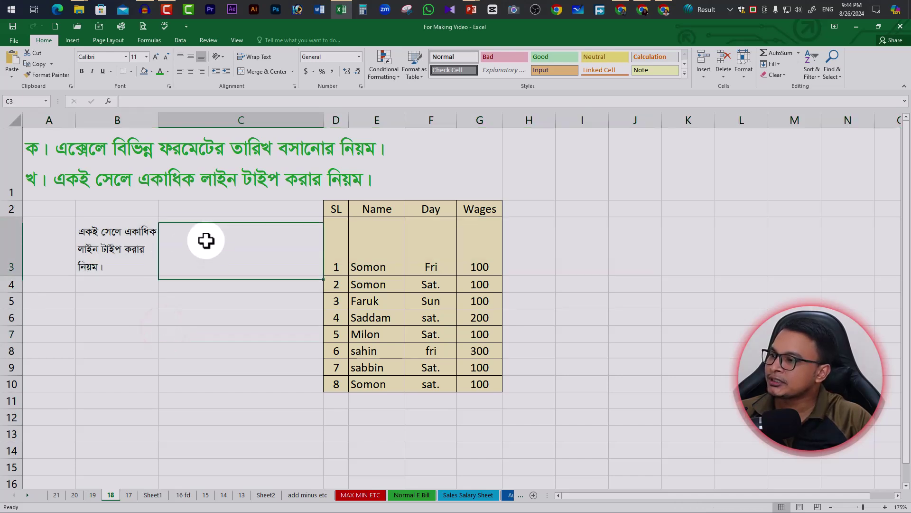
{"action": "double_click", "coordinate": [126, 284]}
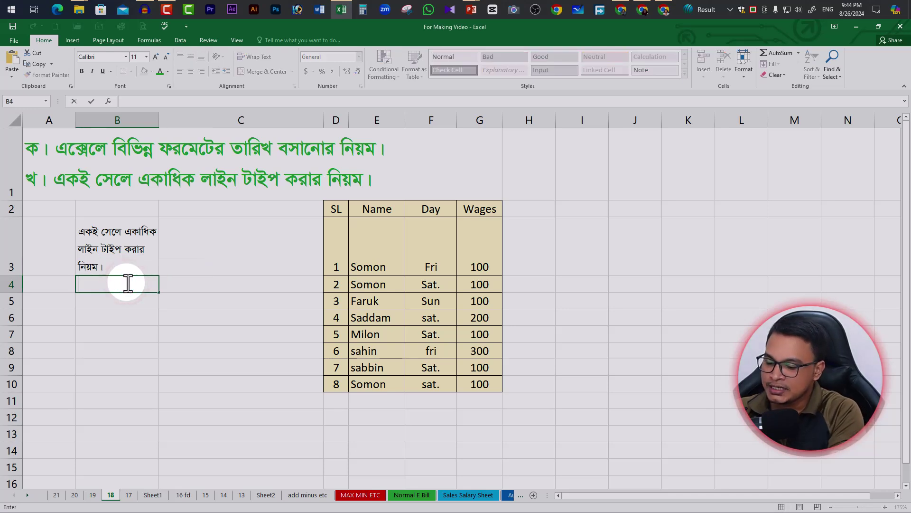
{"action": "type", "text": "&"}
{"action": "key", "text": "BackSpace"}
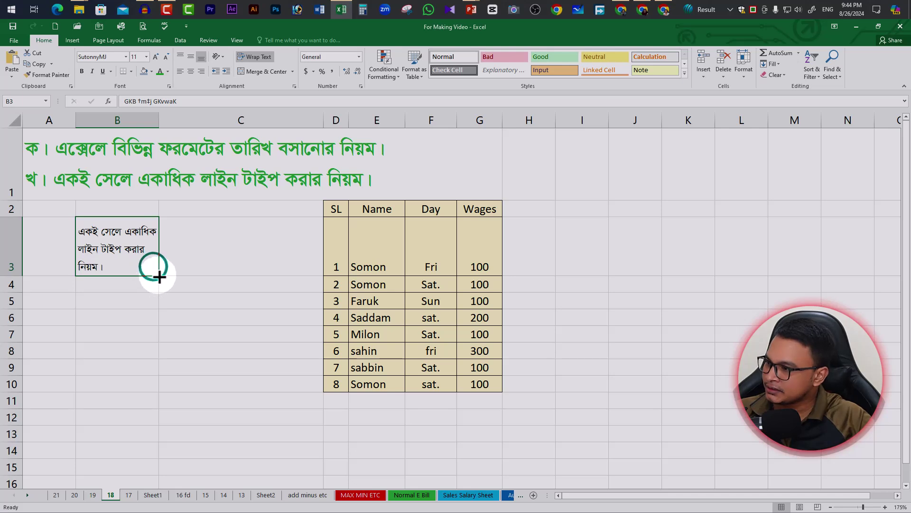
Step: Start B4 with 'এক্সেলে বিভিন্ন ফরমেটে' and a second line 'তারিখ বসানো নিয়ম'
{"action": "left_click_drag", "start_coordinate": [150, 274], "coordinate": [142, 287]}
{"action": "double_click", "coordinate": [121, 303]}
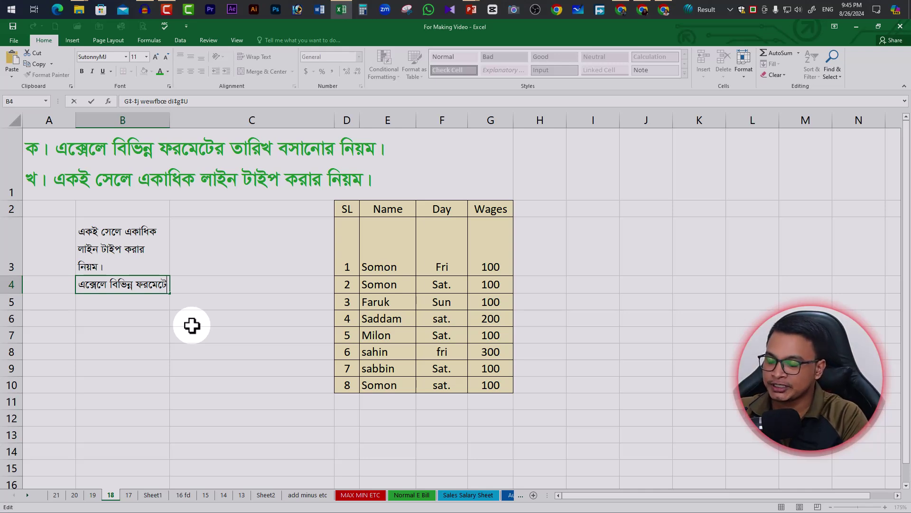
{"action": "key", "text": "alt+Return"}
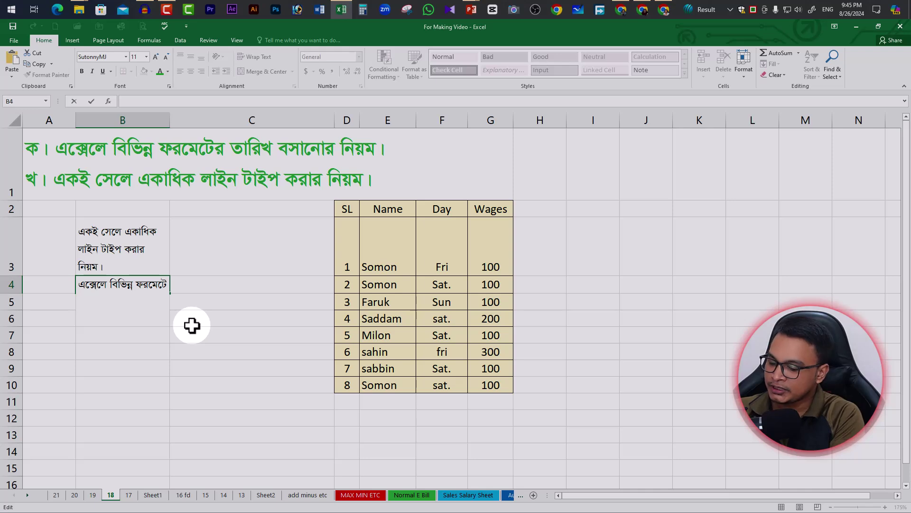
{"action": "type", "text": "ZvwiL "}
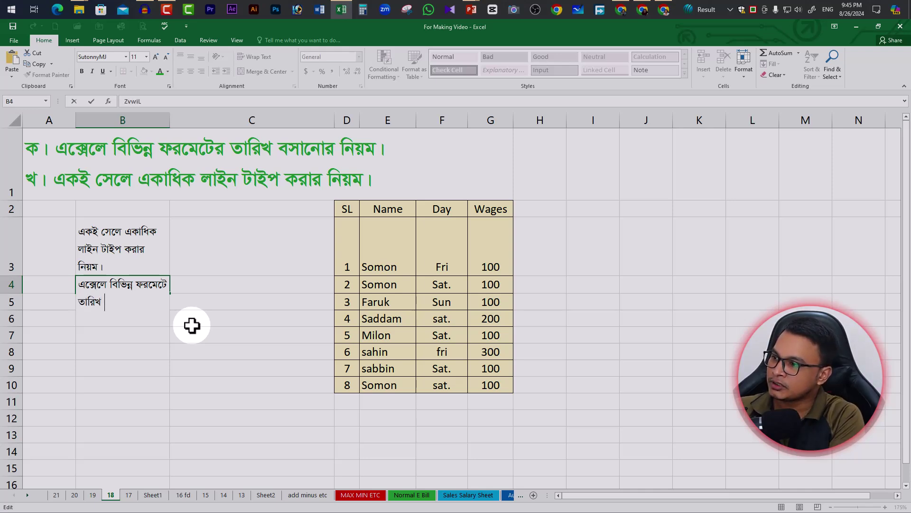
{"action": "type", "text": "emv‡bv w"}
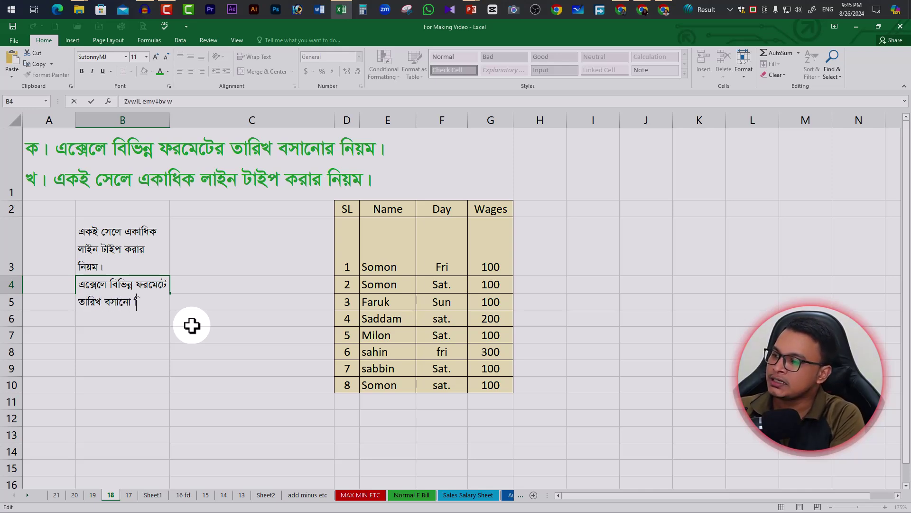
{"action": "type", "text": "bqg"}
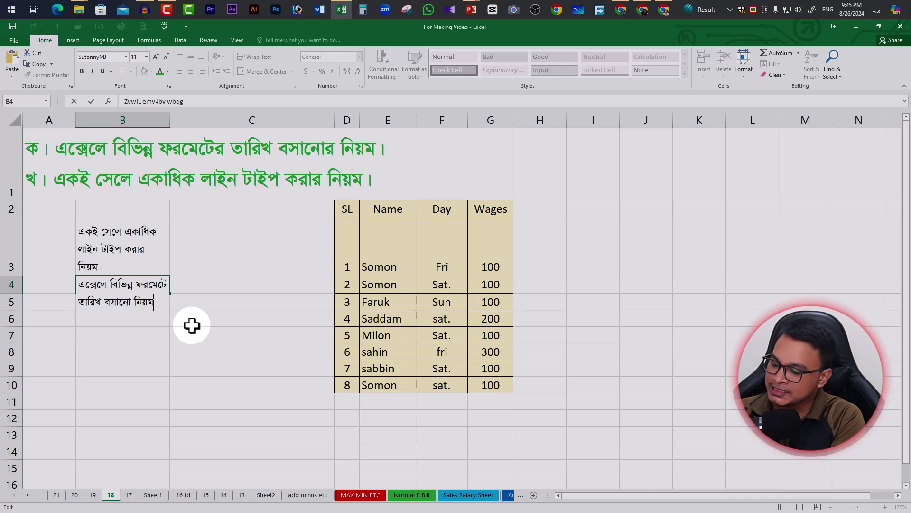
Step: Add third and fourth Bengali lines to B4 with Alt+Enter and commit the entry
{"action": "key", "text": "alt+Return"}
{"action": "type", "text": "ZvK&`ZvKAvKZ&`Z"}
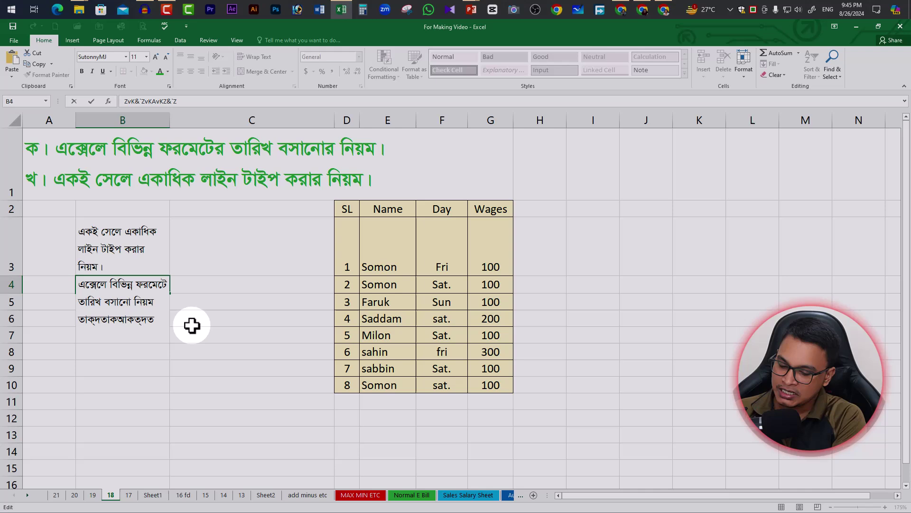
{"action": "key", "text": "alt+Return"}
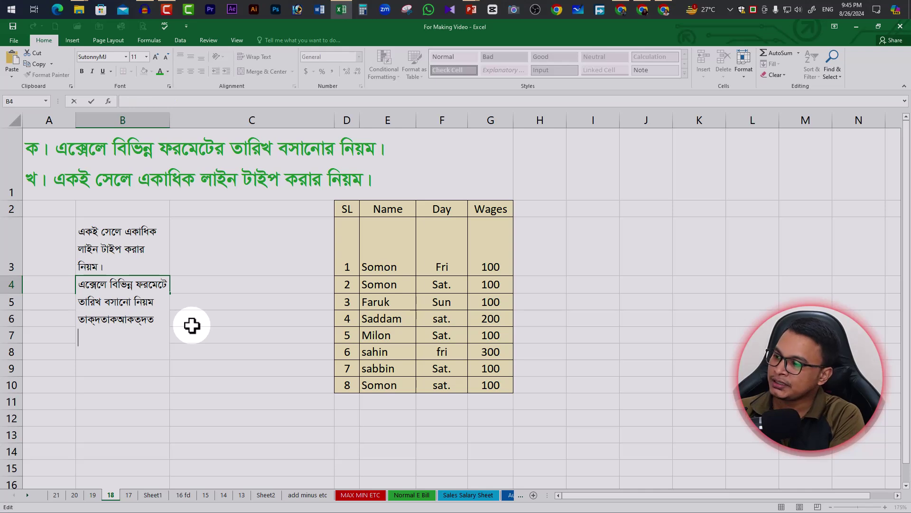
{"action": "type", "text": "ZvKAv`ZvwK`"}
{"action": "key", "text": "Return"}
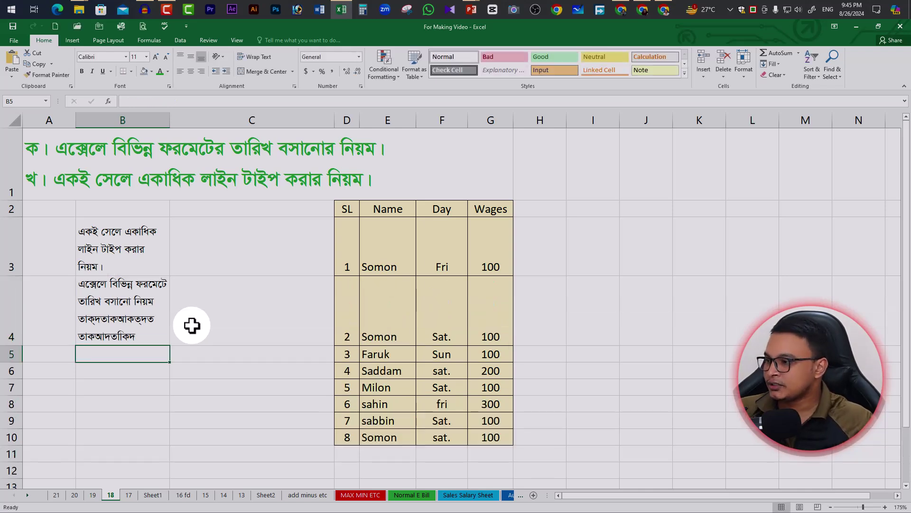
{"action": "left_click", "coordinate": [203, 324]}
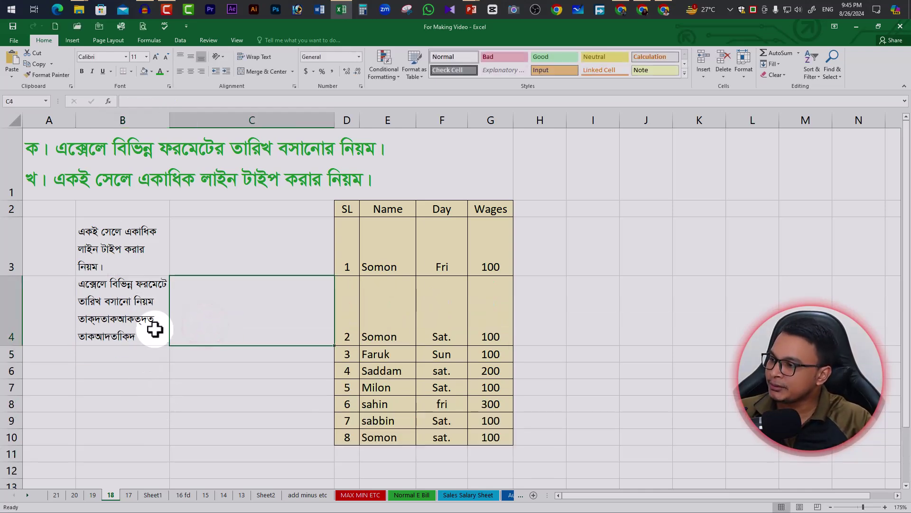
{"action": "left_click", "coordinate": [216, 245]}
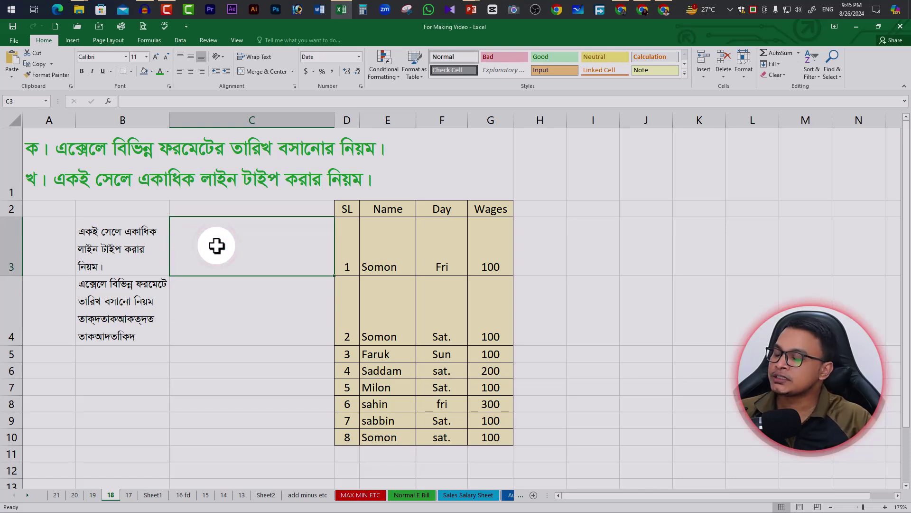